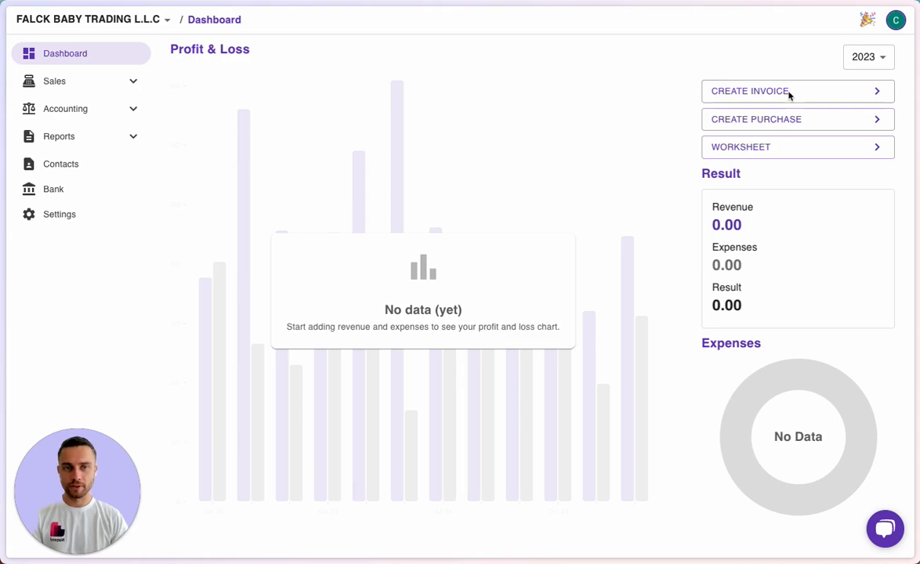
Create a new tax invoice from the Dashboard, numbered 1 and dated 13/11/2024.
left_click(788, 95)
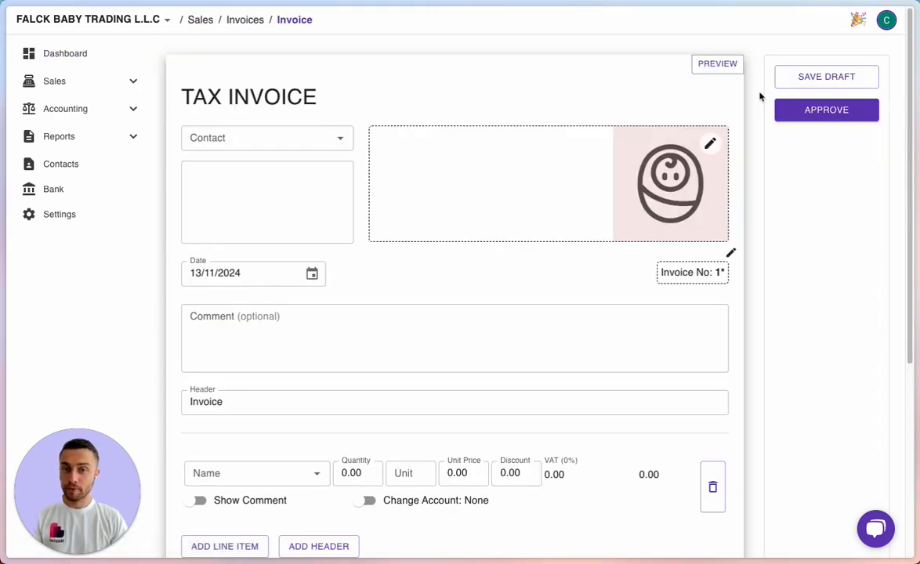
Review the blank invoice form and open the Contact dropdown to pick the customer.
scroll(754, 94, "down", 1)
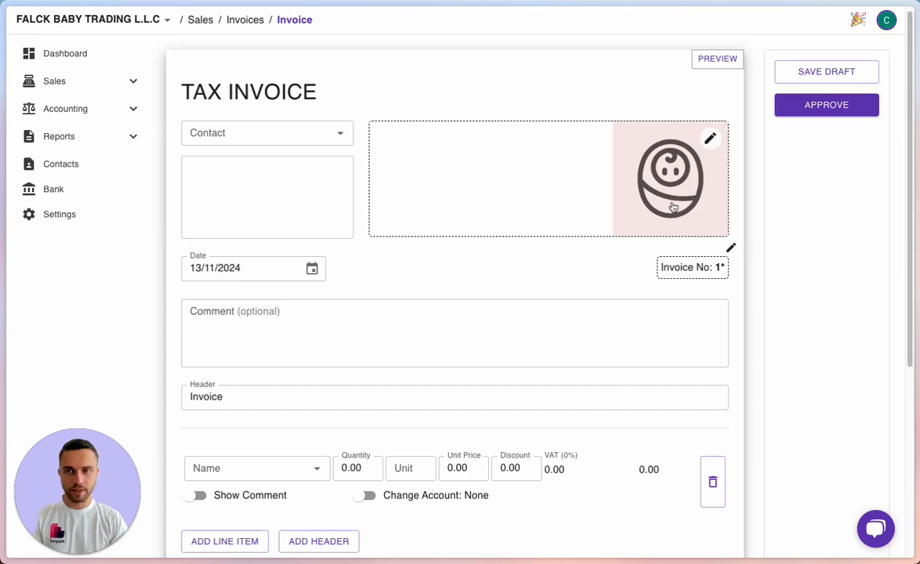
scroll(673, 207, "down", 8)
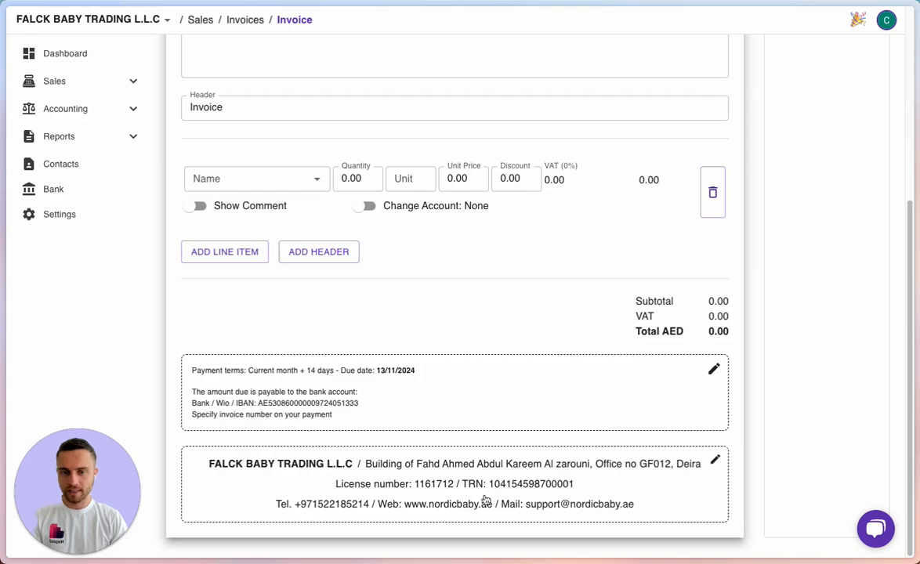
scroll(723, 406, "up", 1)
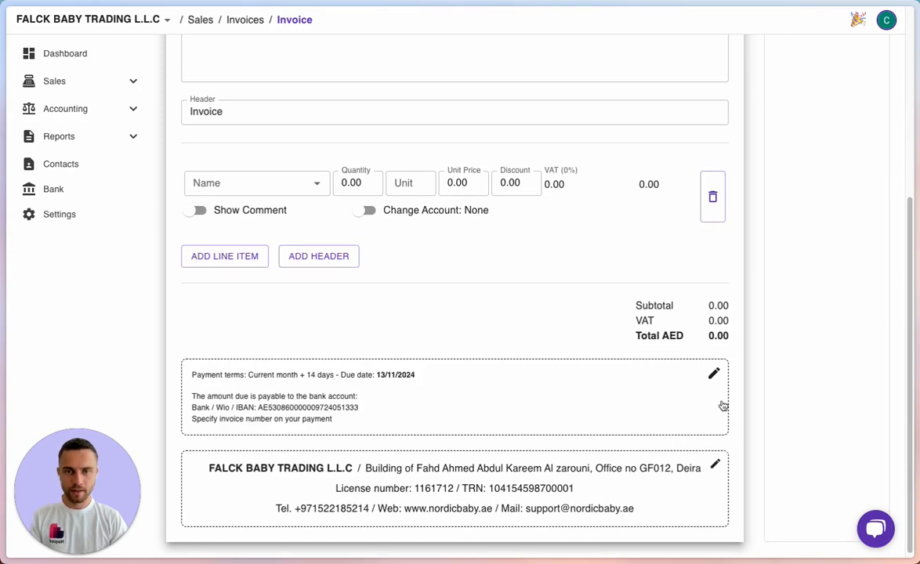
scroll(723, 406, "up", 5)
scroll(563, 313, "up", 1)
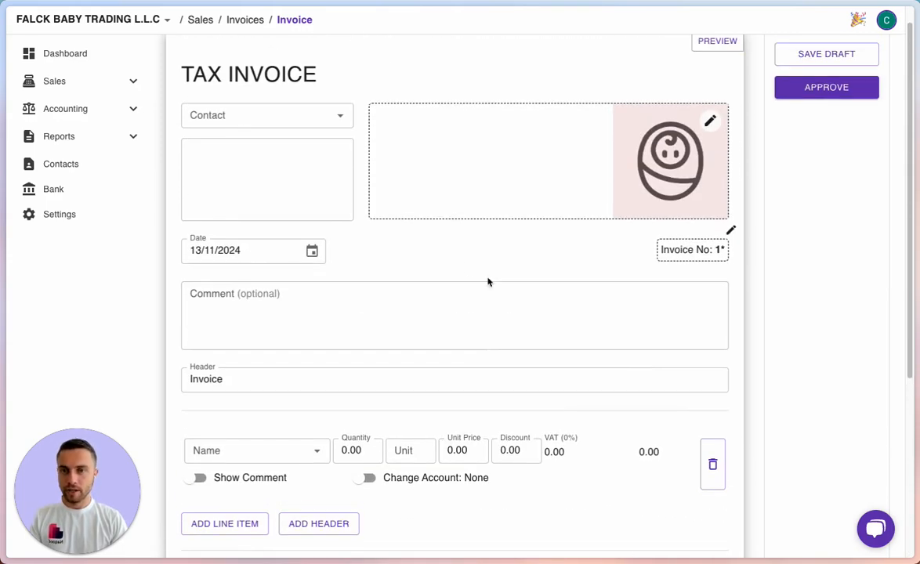
left_click(315, 113)
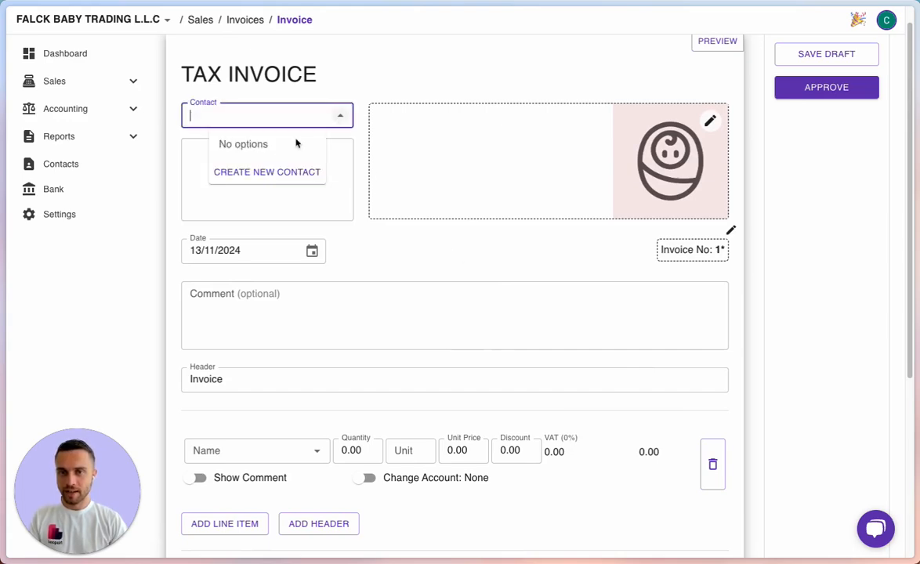
Create a new contact and paste 'Mumzworld FZ LLC' as its company name.
left_click(259, 172)
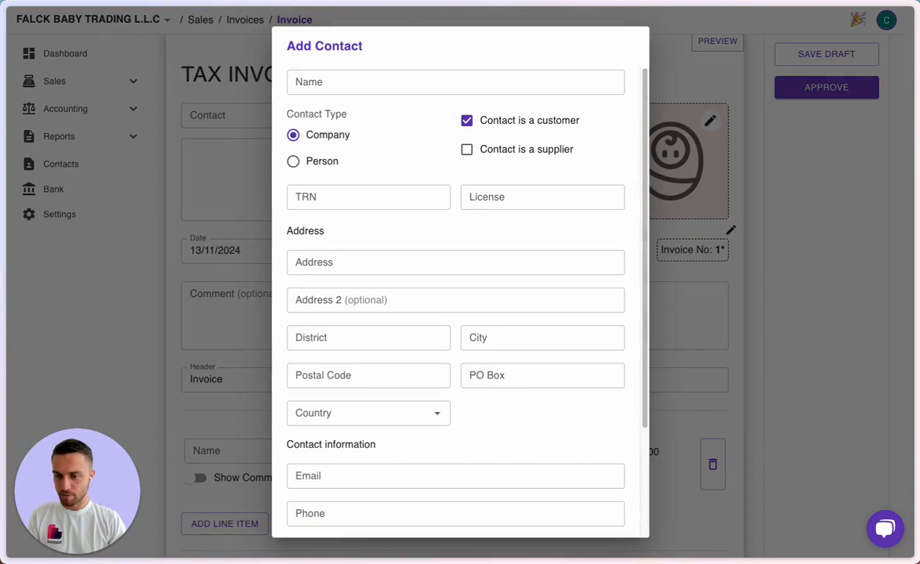
left_click(300, 82)
type("Mumzworld FZ LLC")
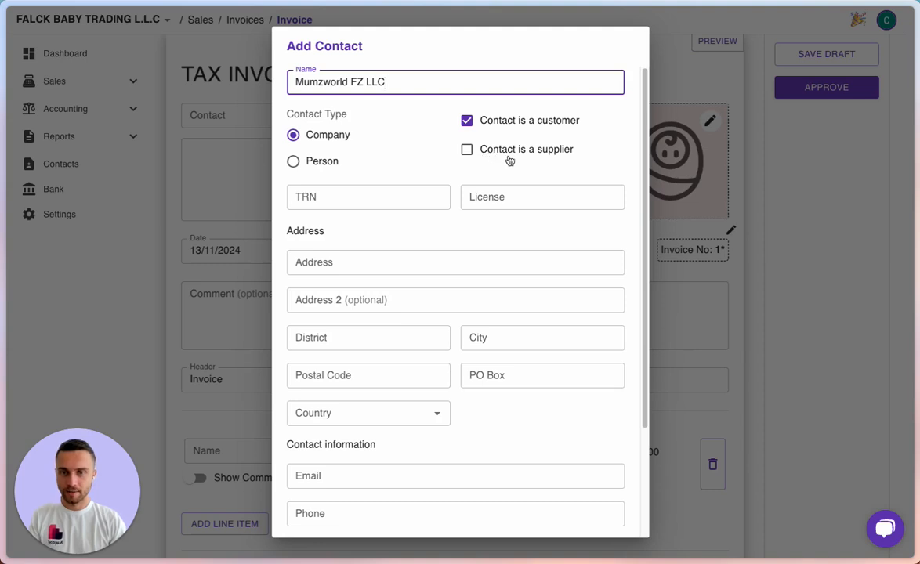
key("super+Tab")
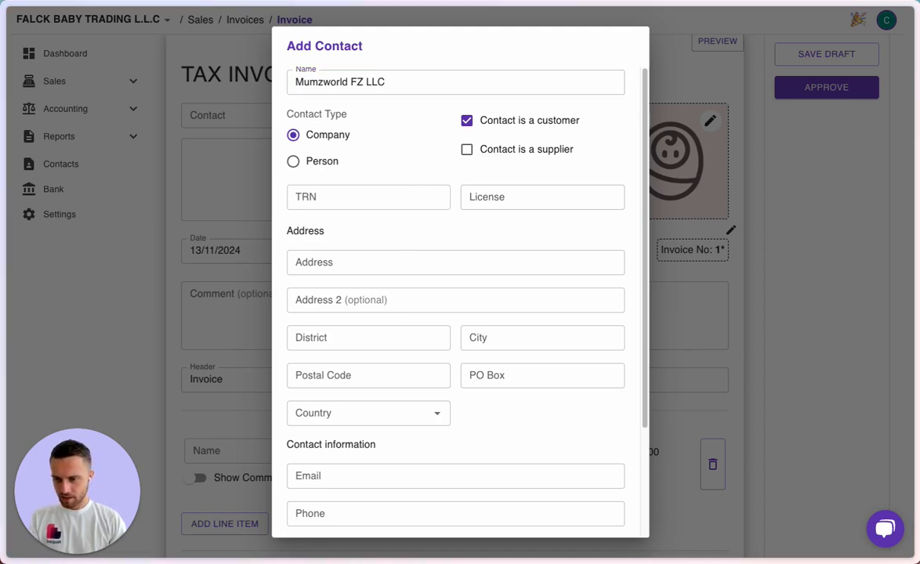
Enter the new contact's trade licence number and paste its tax registration number.
left_click(322, 201)
left_click(478, 206)
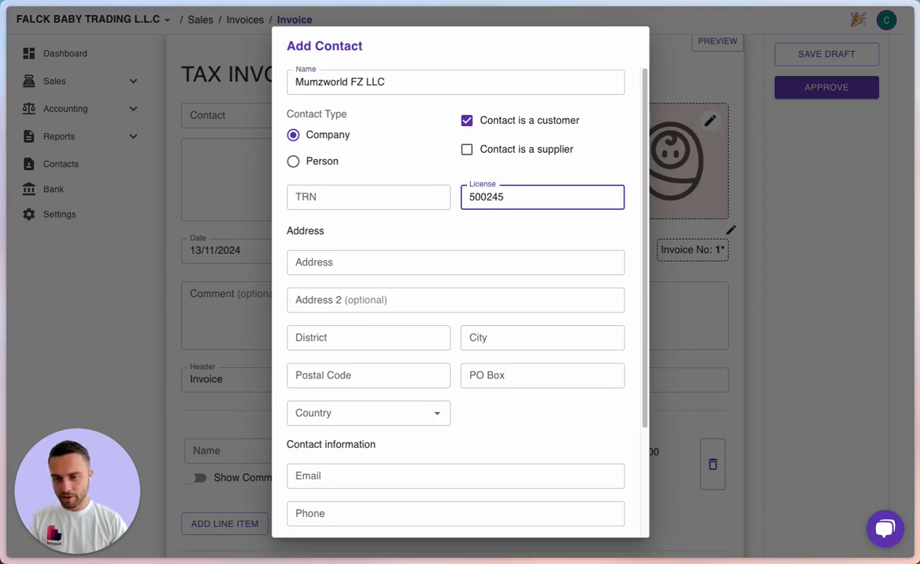
key("super+Tab")
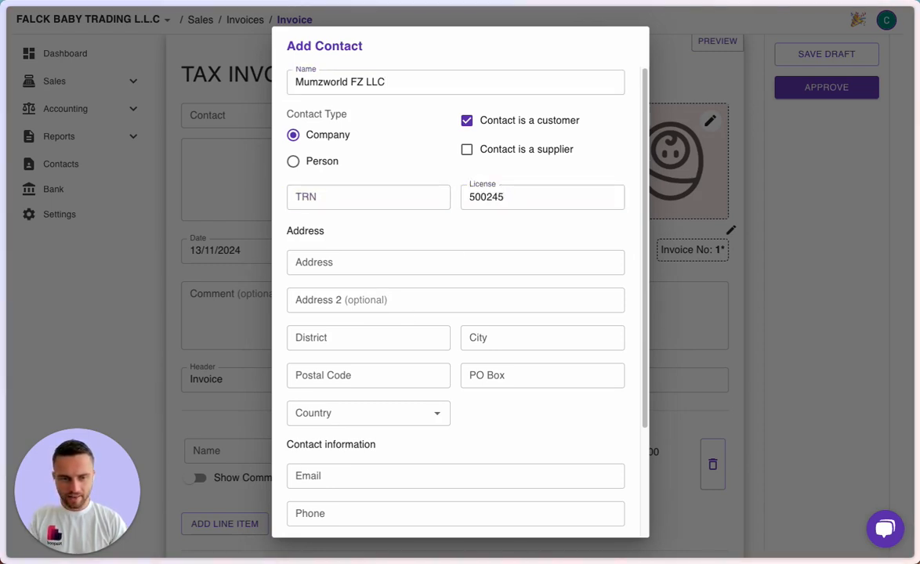
left_click(372, 197)
key("ctrl+v")
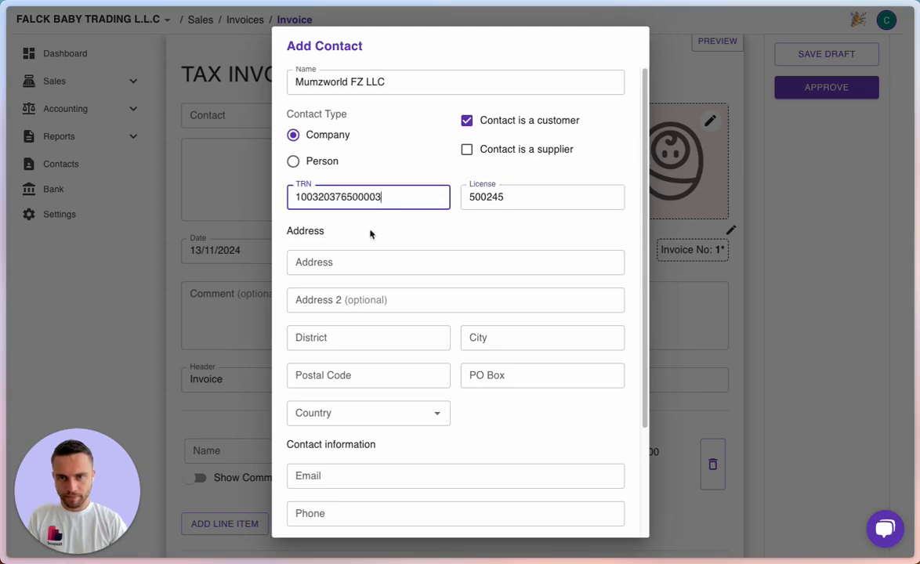
Paste the office address and the district Dubai Design District into the contact.
key("super+Tab")
scroll(406, 278, "down", 1)
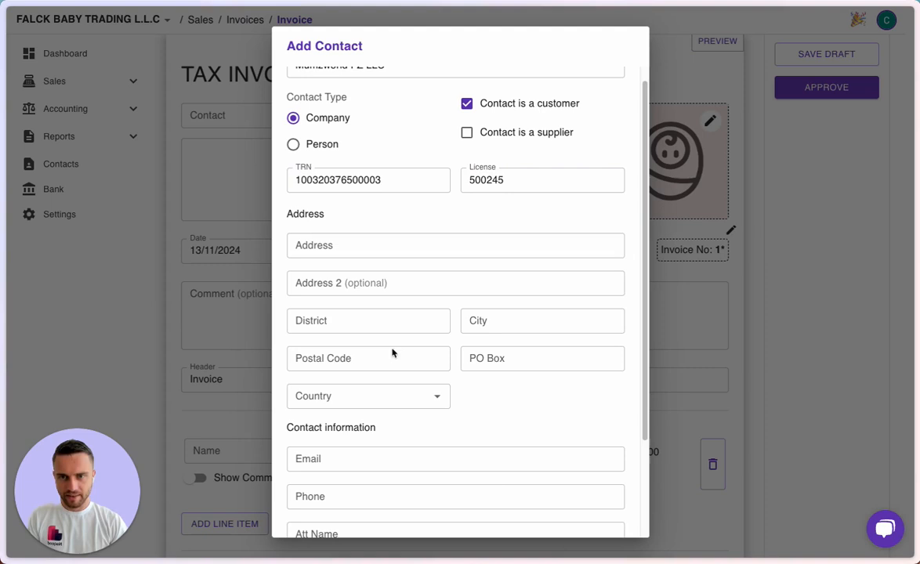
left_click(355, 245)
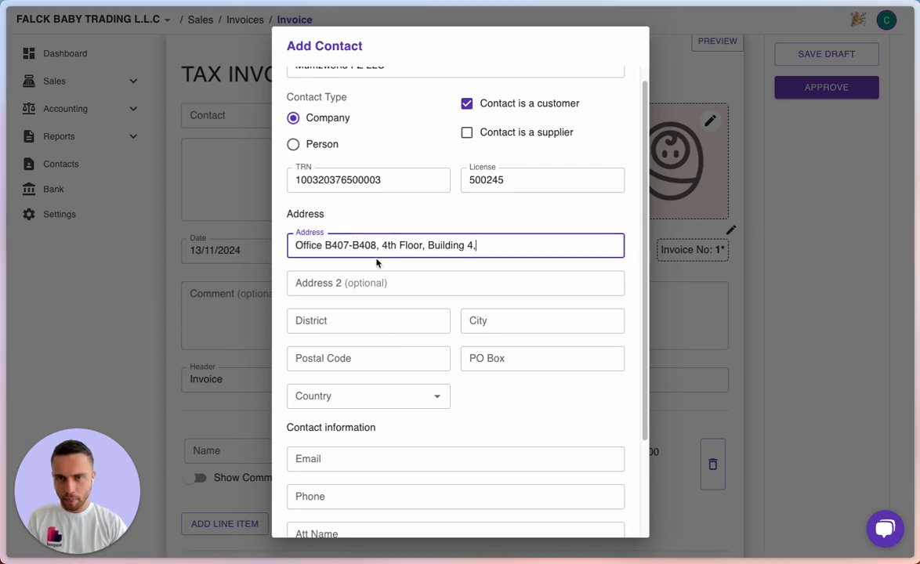
key("super+Tab")
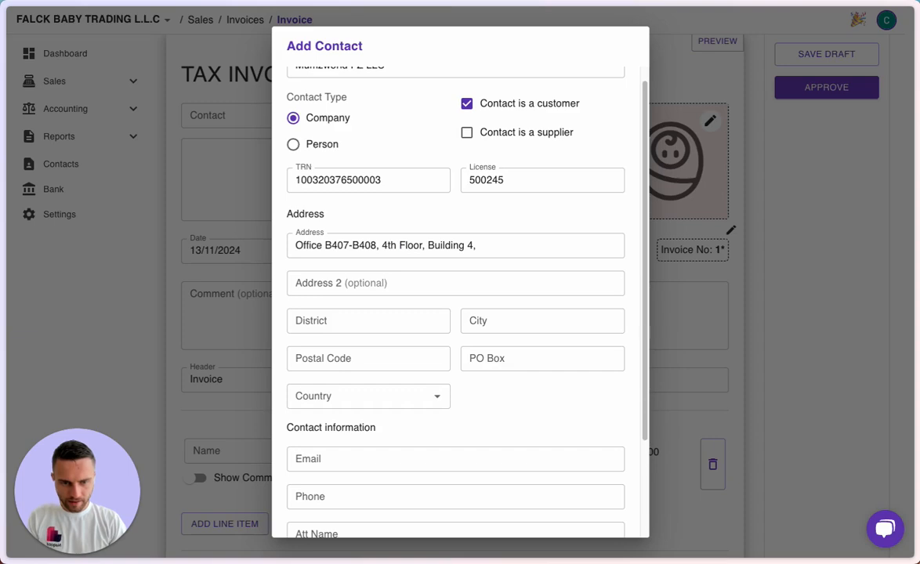
key("super+Tab")
left_click(331, 321)
type("Dubai Design District")
scroll(500, 414, "down", 1)
scroll(500, 413, "down", 1)
Fill in the PO box and set the country to United Arab Emirates.
key("super+Tab")
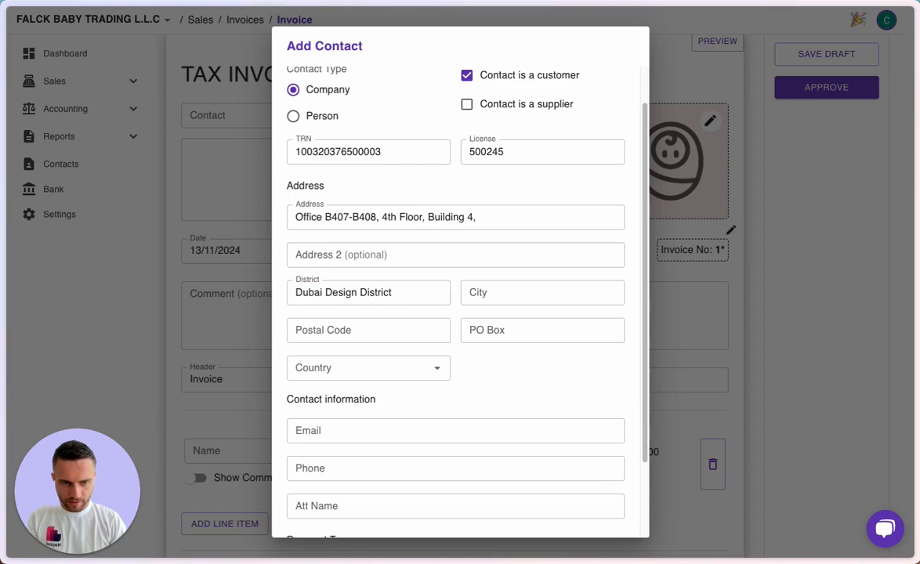
key("super+Tab")
left_click(337, 331)
key("Tab")
type("500245")
left_click(415, 370)
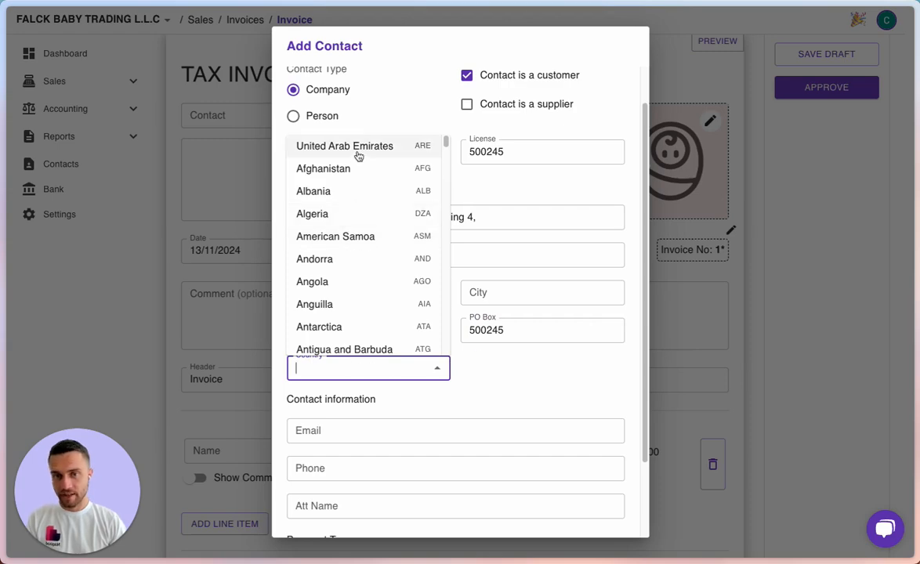
left_click(329, 146)
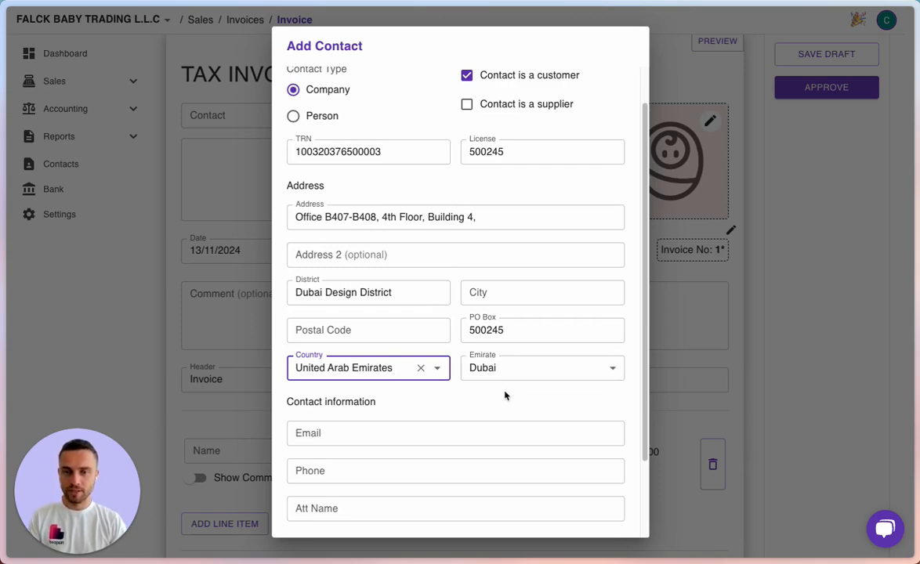
Confirm the country choice and paste the contact's e-mail address.
left_click(469, 398)
scroll(469, 399, "down", 2)
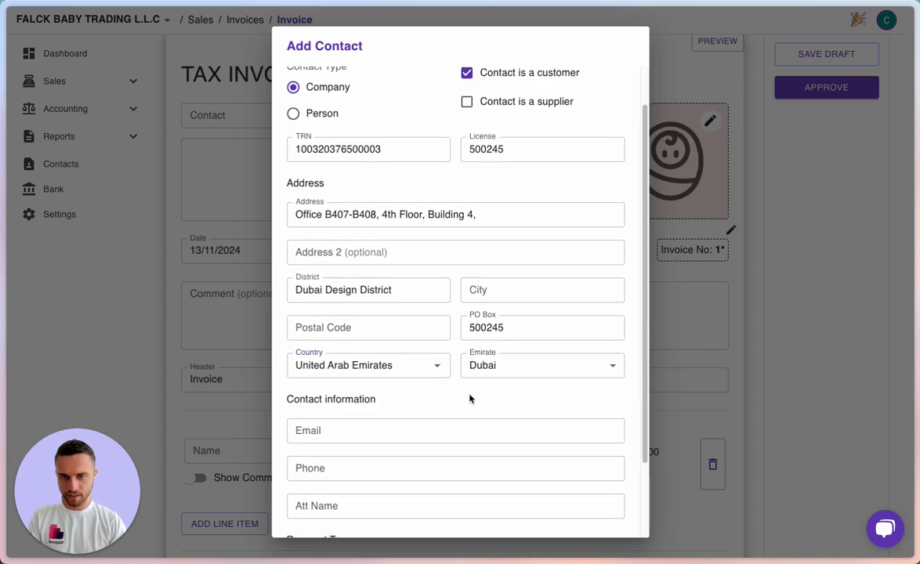
scroll(451, 392, "down", 2)
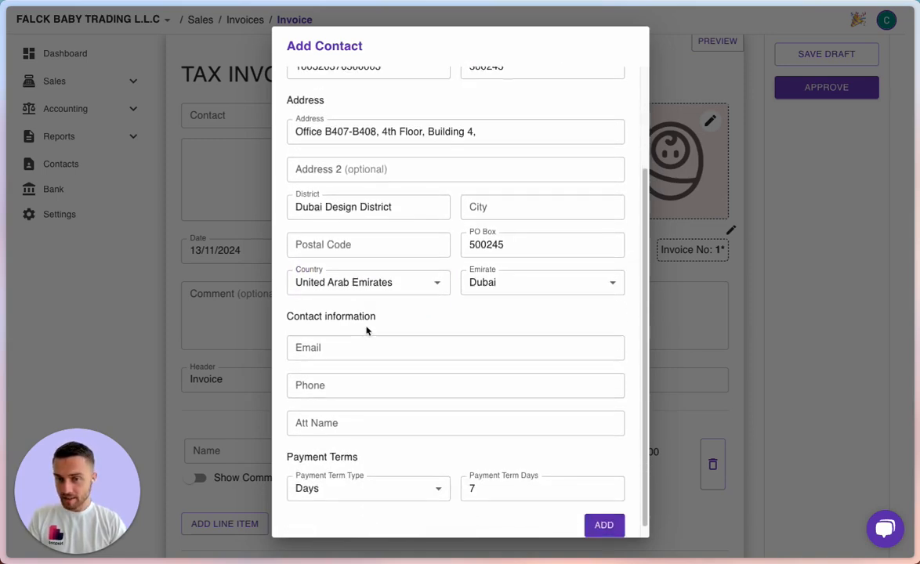
scroll(366, 328, "down", 1)
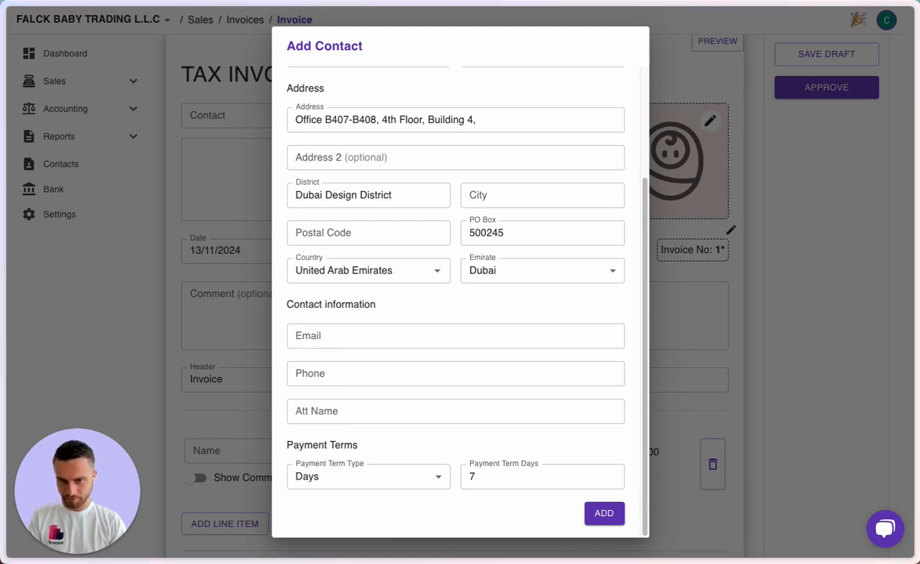
left_click(306, 333)
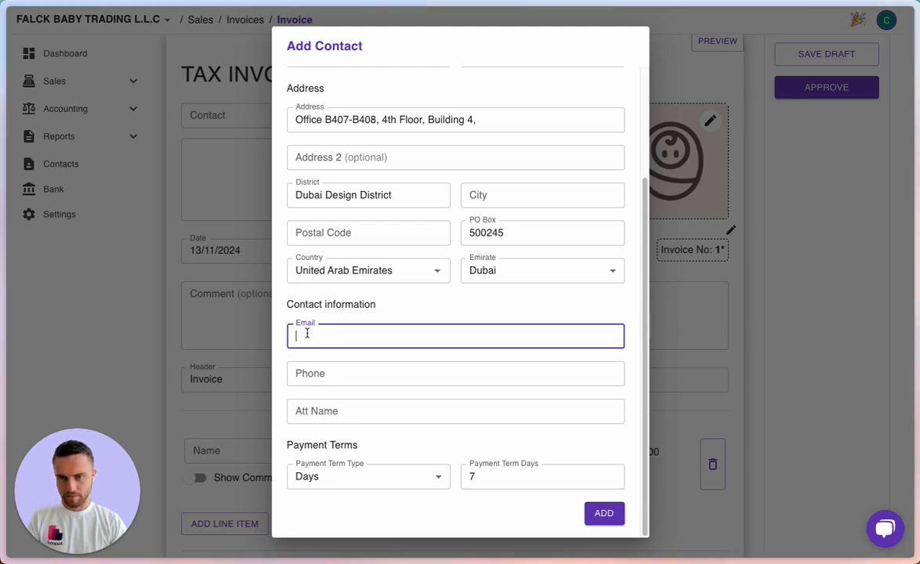
key("ctrl+v")
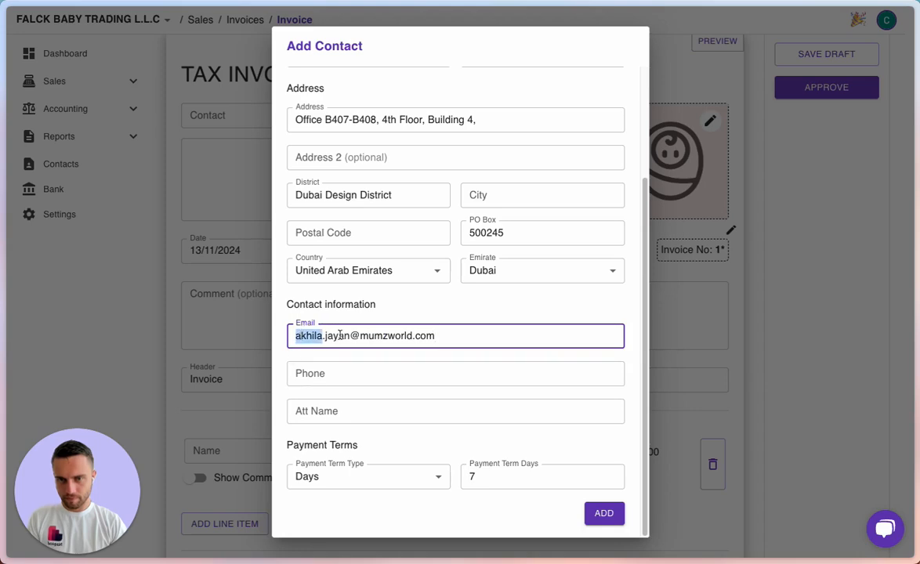
Fill the attention field with the name taken from the e-mail, properly capitalised.
left_click_drag(350, 336, 282, 340)
key("ctrl+c")
left_click(291, 411)
key("ctrl+v")
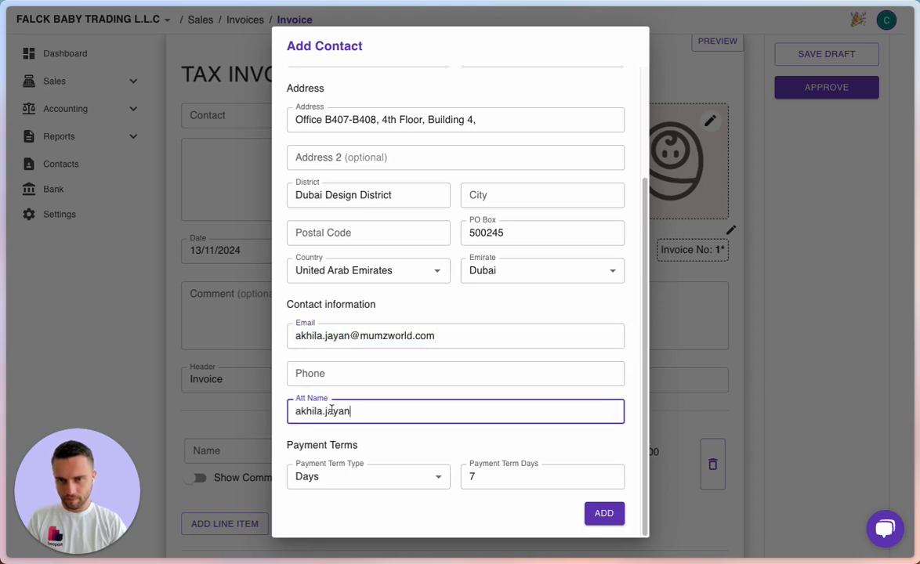
key("Delete")
type("A")
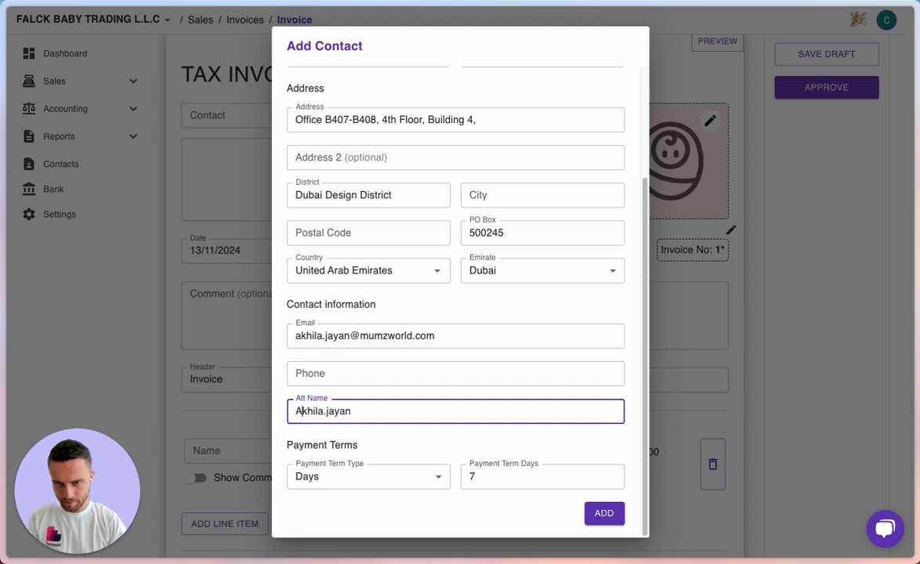
key("Delete")
key("Delete")
type("J")
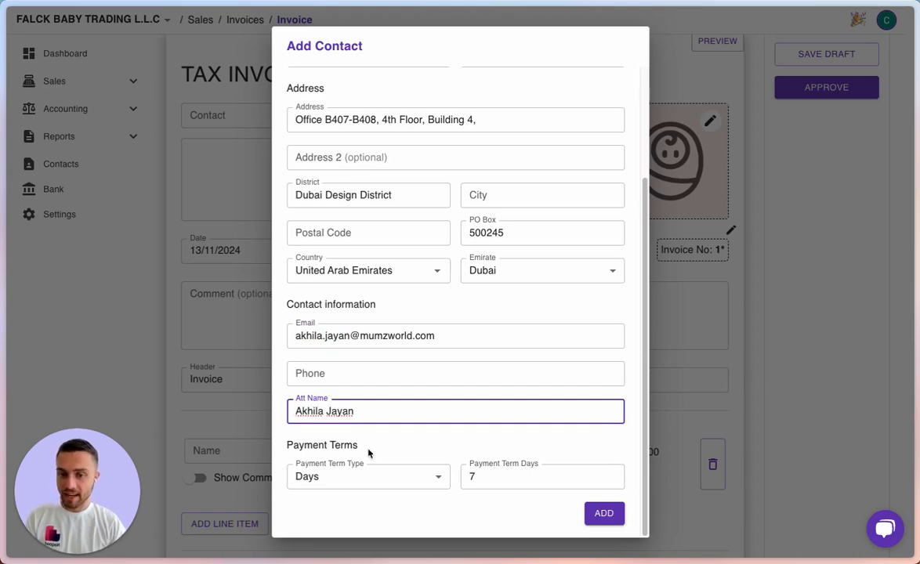
Set the payment terms to current month plus 30 days.
left_click(416, 472)
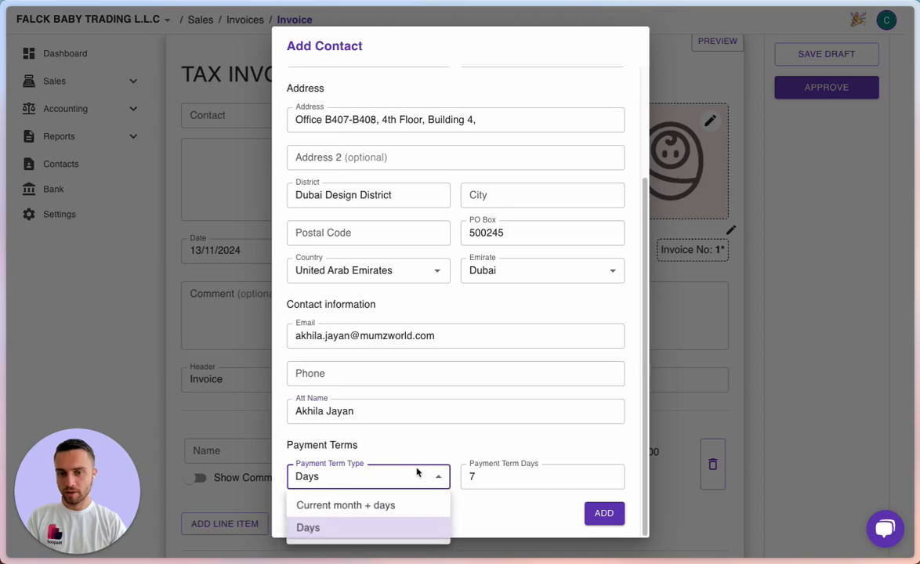
left_click(380, 505)
left_click(464, 477)
key("BackSpace")
type("30")
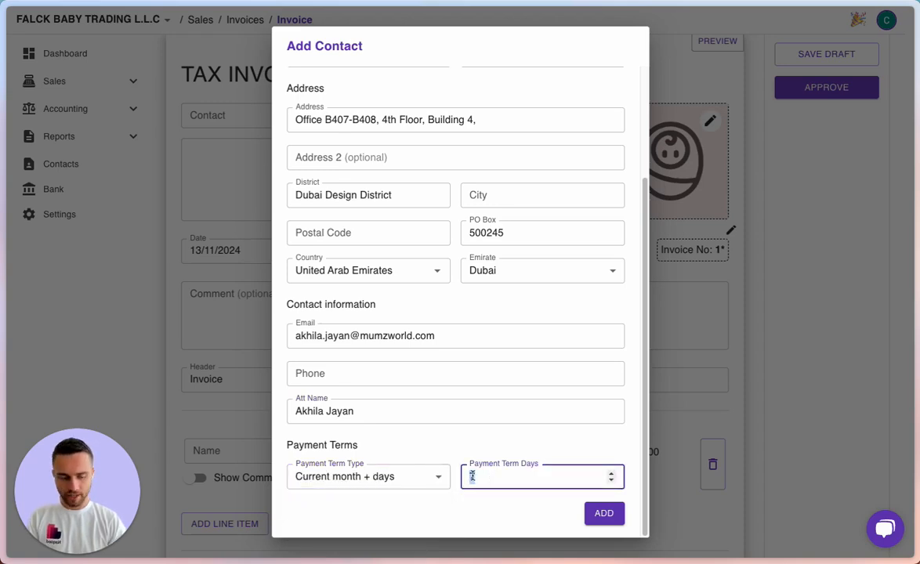
left_click(458, 449)
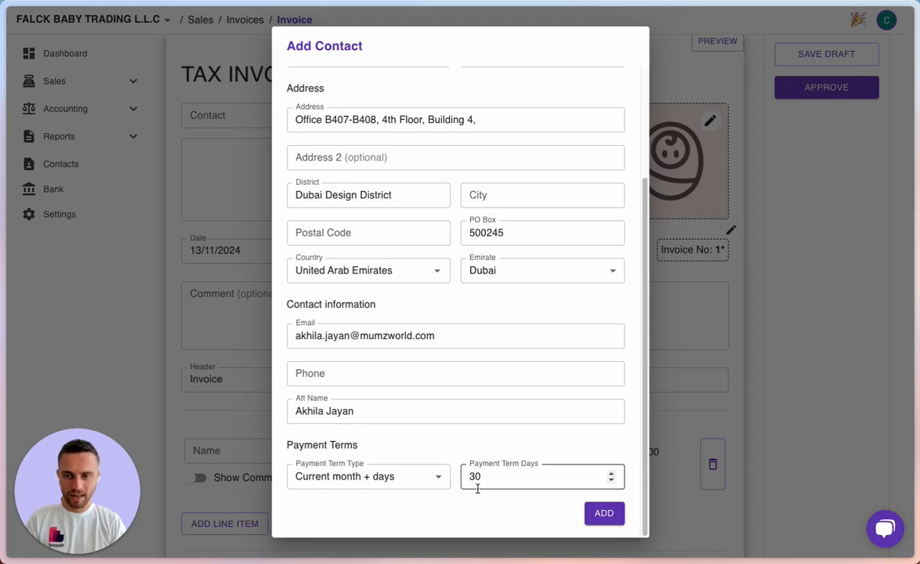
scroll(573, 434, "up", 3)
scroll(575, 436, "down", 2)
scroll(574, 436, "down", 3)
Save the Mumzworld FZ LLC contact and start creating a new line item.
left_click(609, 514)
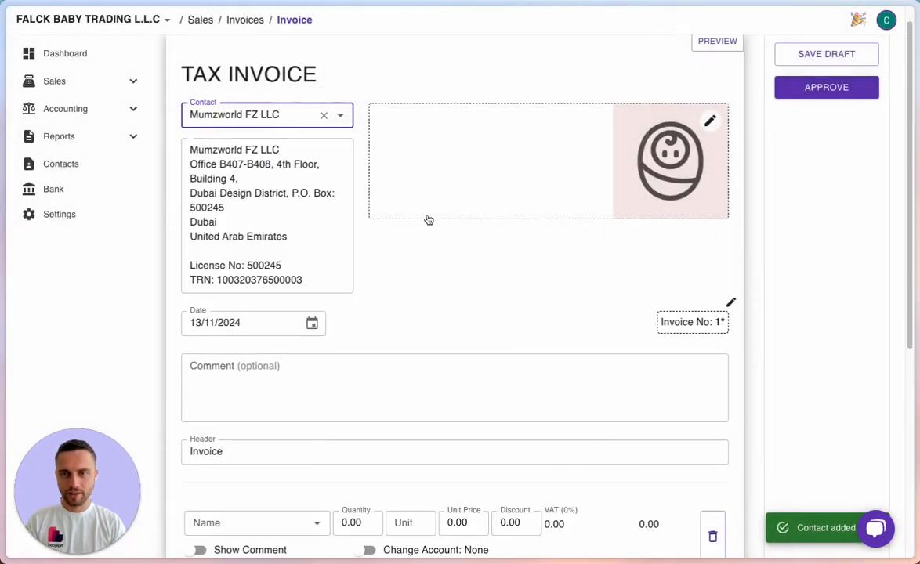
scroll(485, 267, "down", 3)
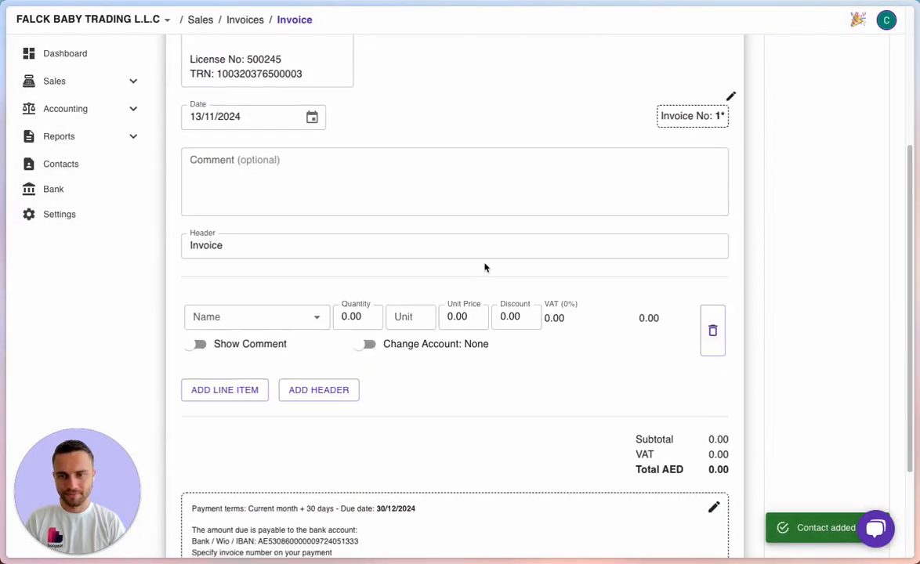
scroll(400, 313, "down", 1)
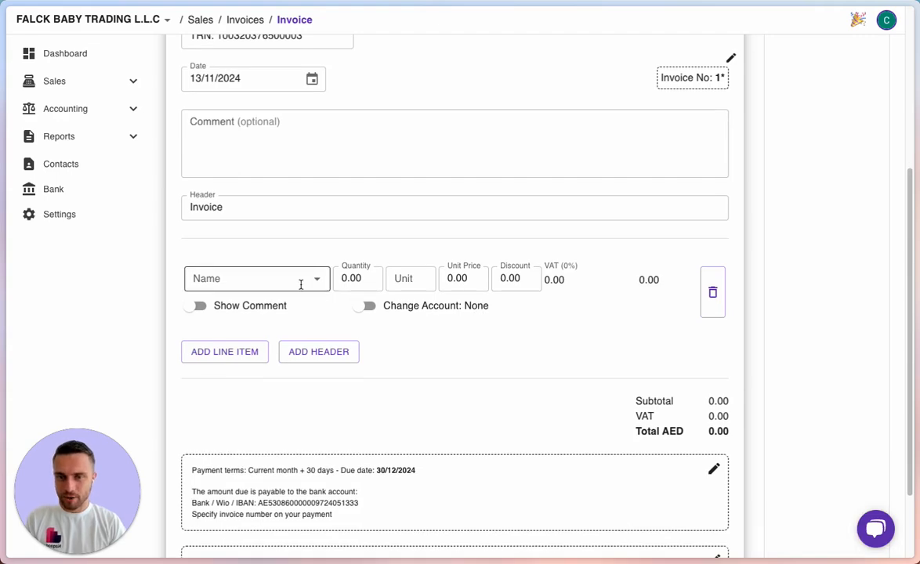
left_click(318, 282)
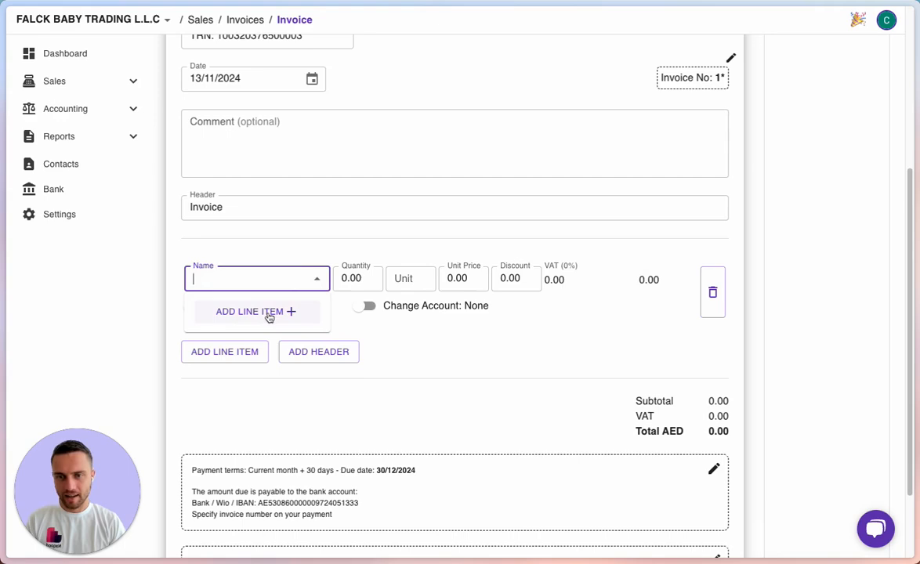
left_click(269, 314)
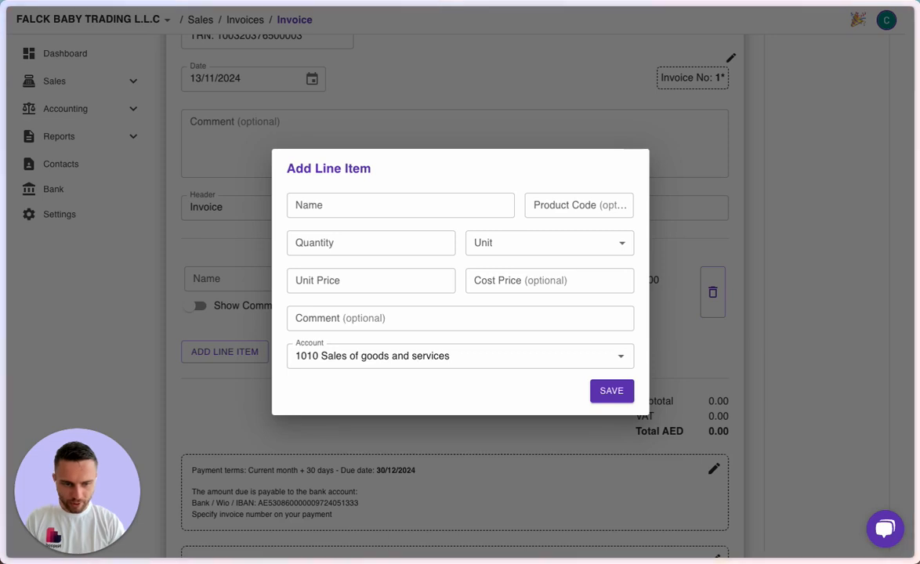
Enter line item Baby Wrap - Dust with product code 10088, quantity 1.00, unit Unit.
left_click(301, 205)
type("Baby Wrap - Dust")
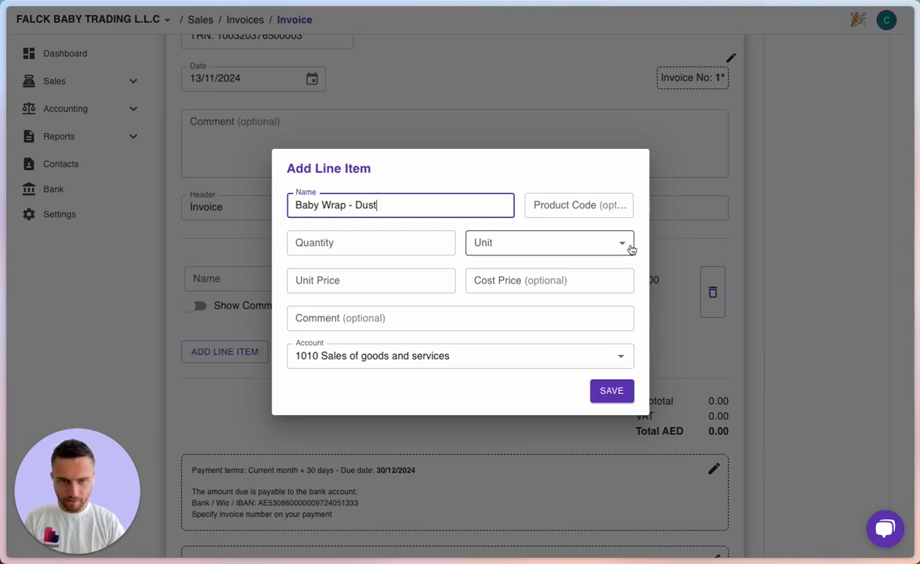
left_click(582, 201)
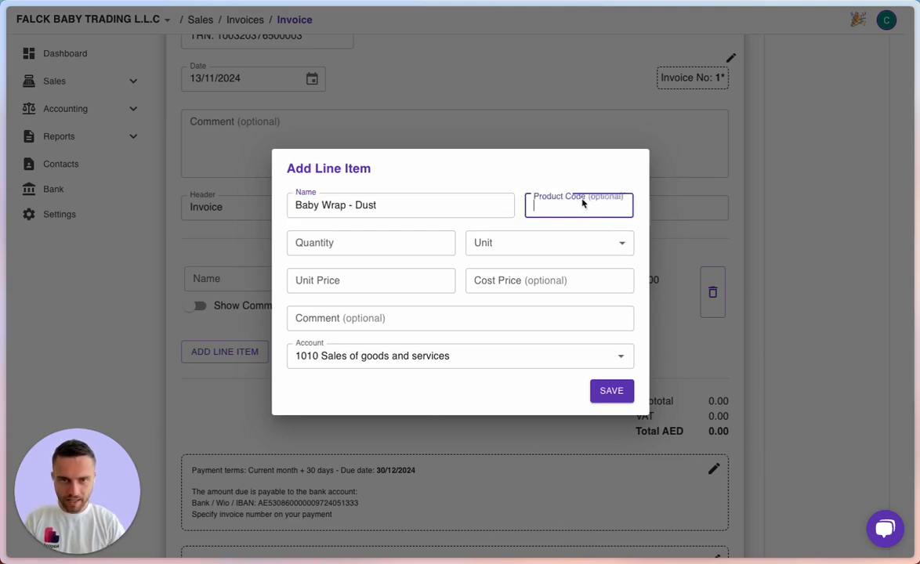
type("10088")
key("Tab")
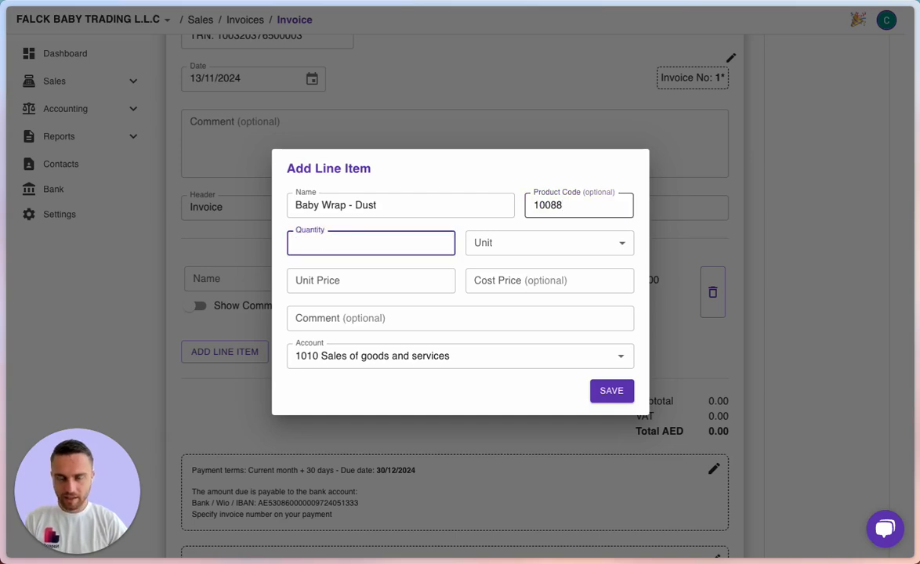
type("1.00")
key("Tab")
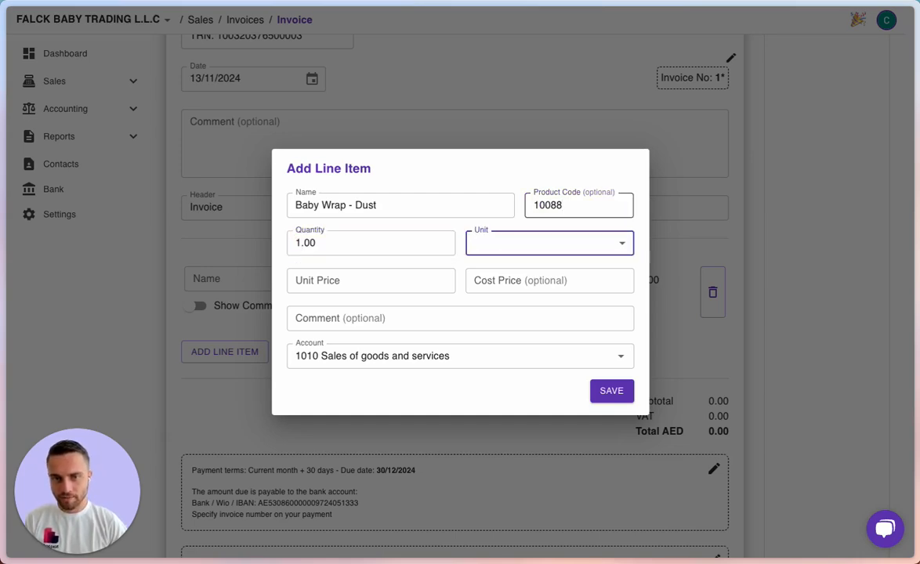
left_click(615, 244)
scroll(557, 463, "down", 1)
left_click(543, 486)
left_click(344, 277)
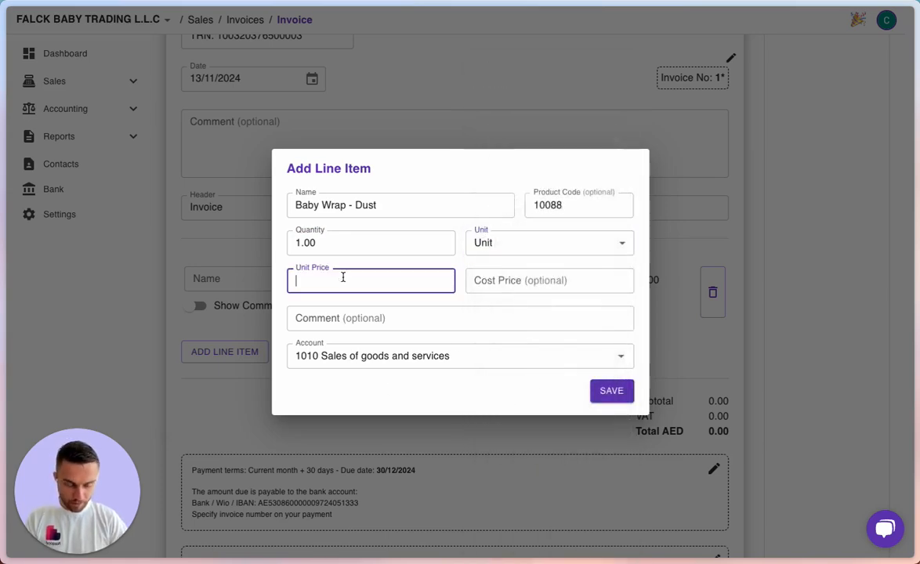
type("1")
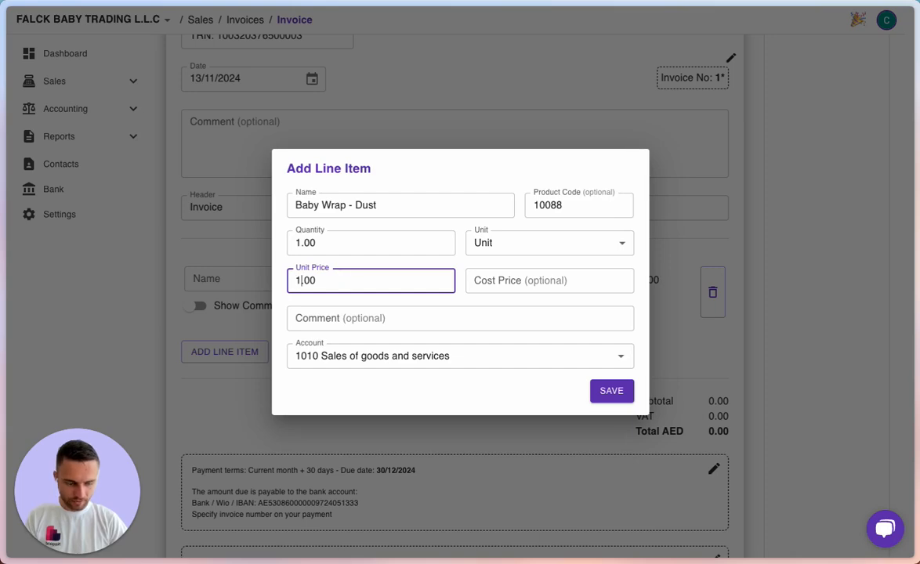
type("98")
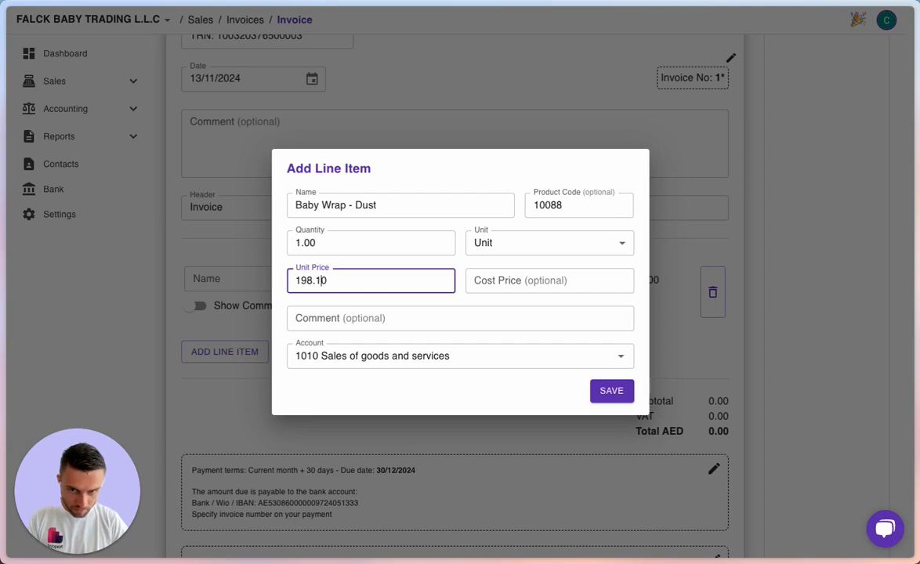
type(".1")
key("Tab")
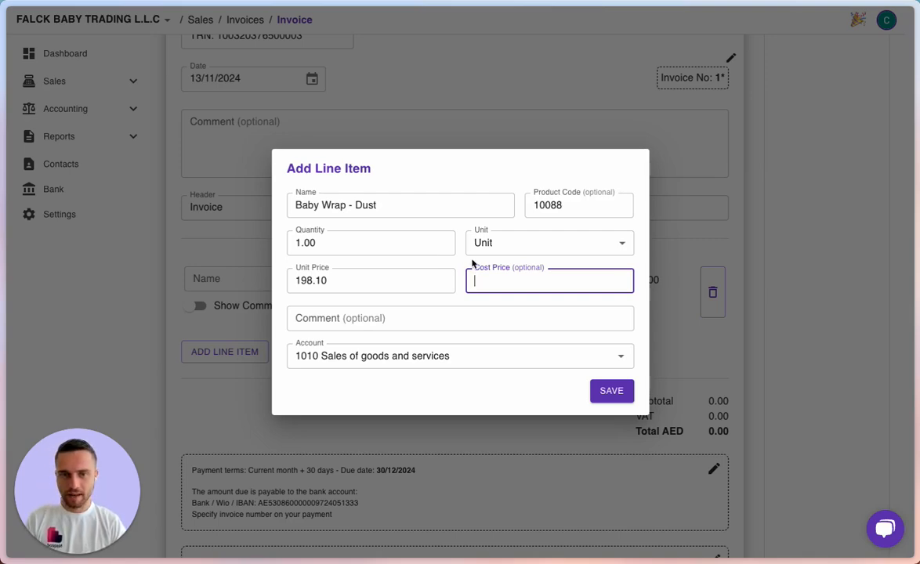
left_click(292, 320)
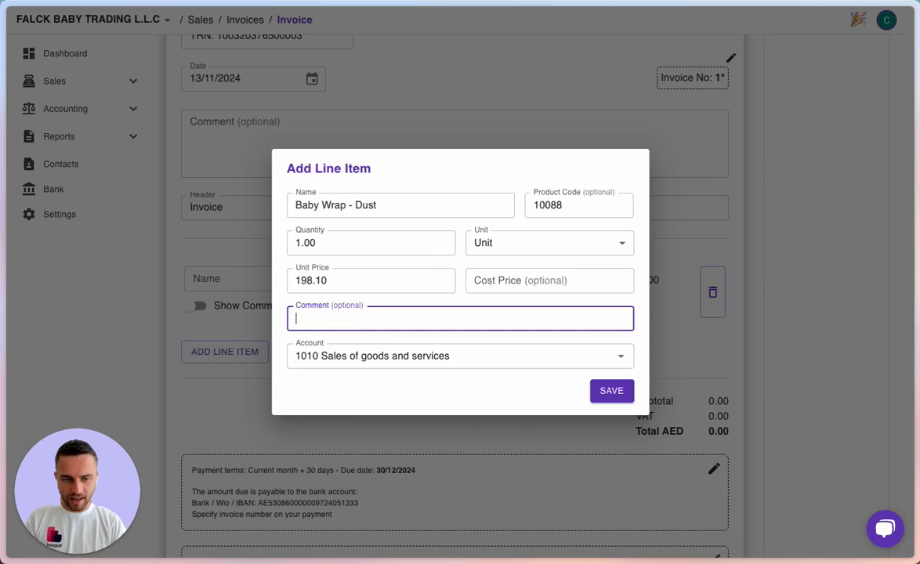
key("super+Tab")
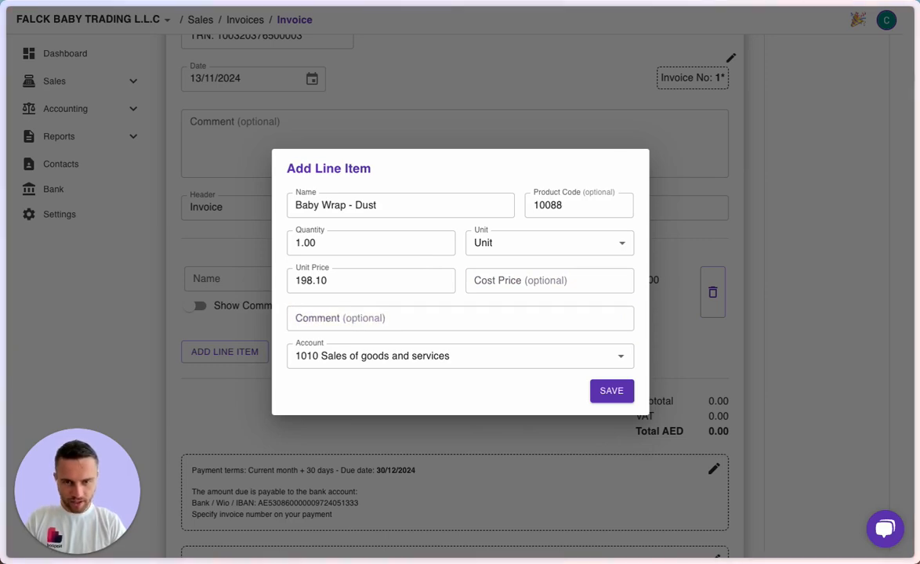
left_click(377, 318)
key("super+v")
left_click(453, 303)
left_click(610, 394)
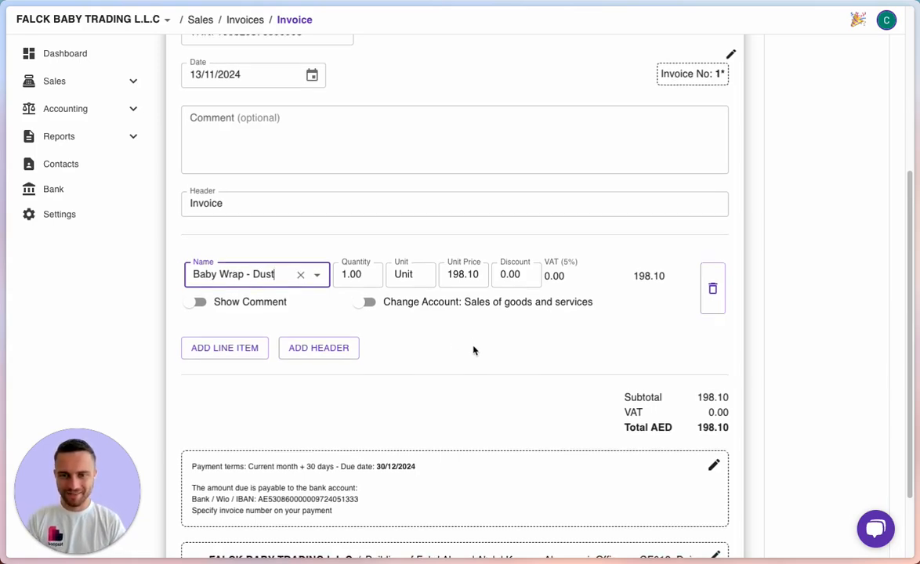
scroll(475, 350, "down", 3)
scroll(475, 350, "up", 10)
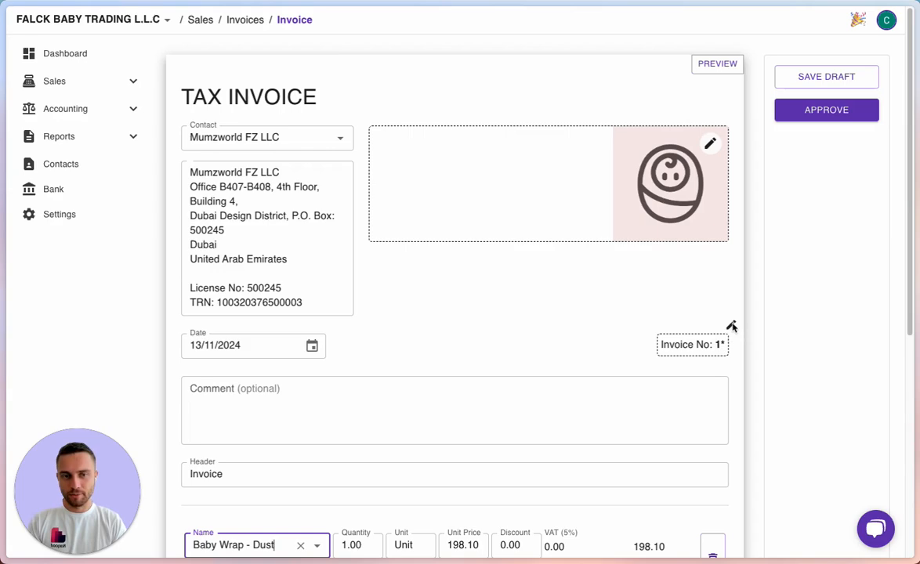
left_click(732, 326)
left_click(298, 335)
type("00")
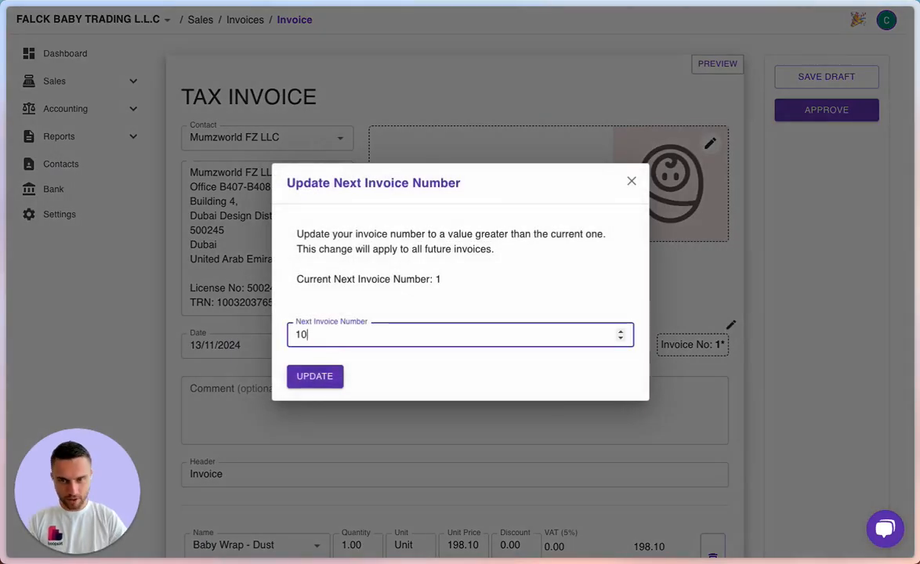
key("BackSpace")
key("BackSpace")
key("BackSpace")
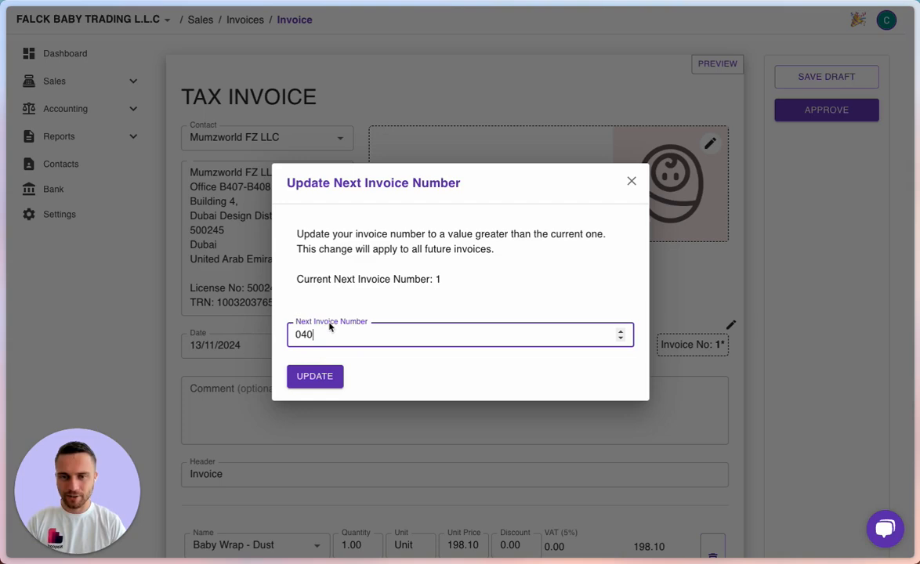
left_click_drag(330, 340, 286, 335)
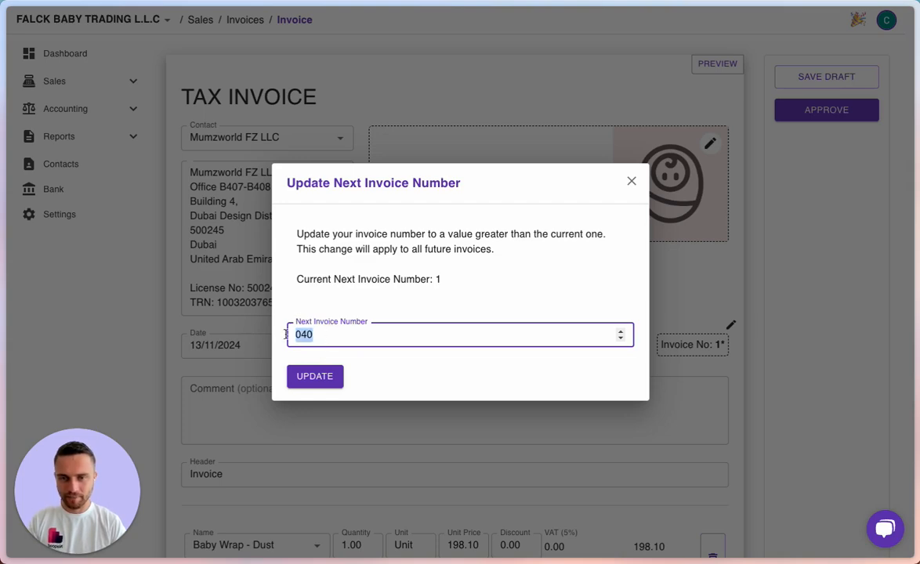
left_click(667, 255)
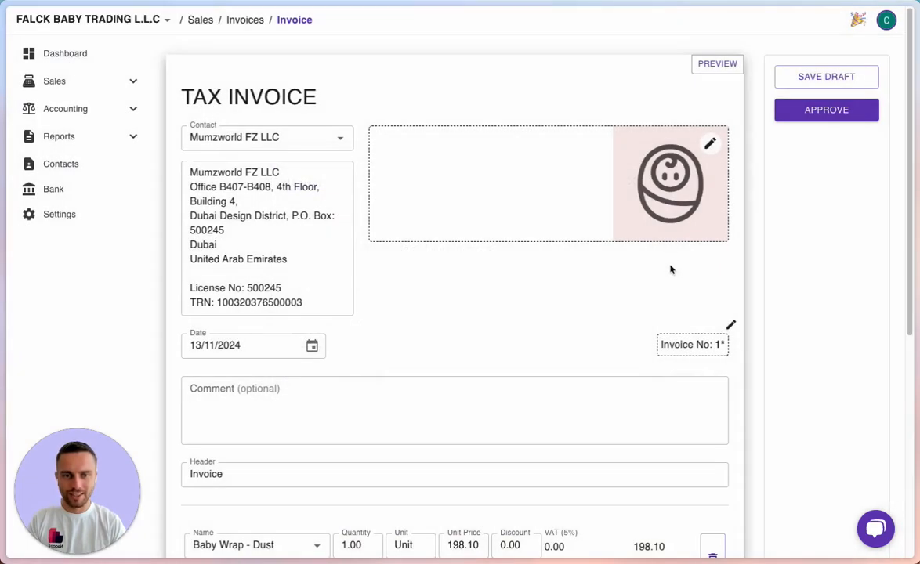
left_click(715, 67)
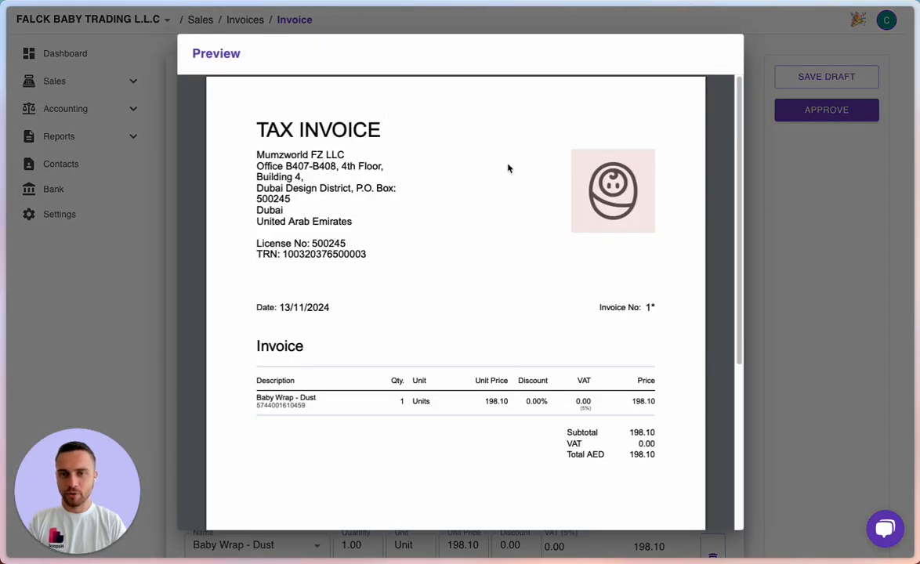
scroll(483, 239, "down", 2)
scroll(483, 238, "down", 5)
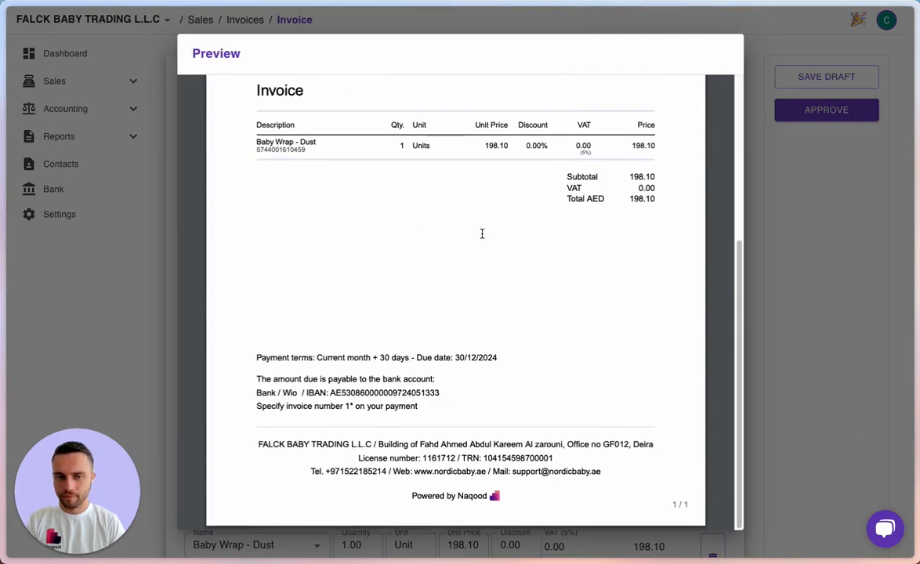
scroll(486, 239, "up", 6)
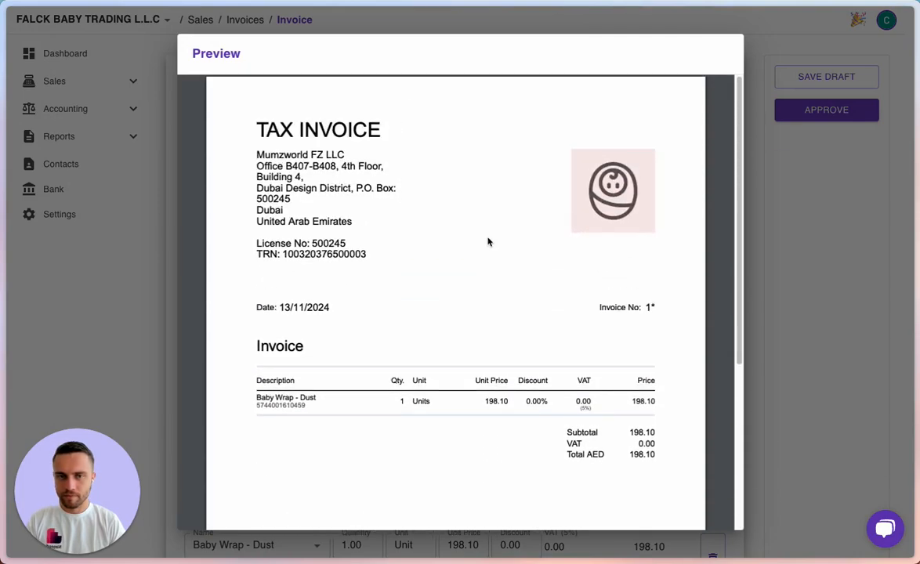
left_click(829, 220)
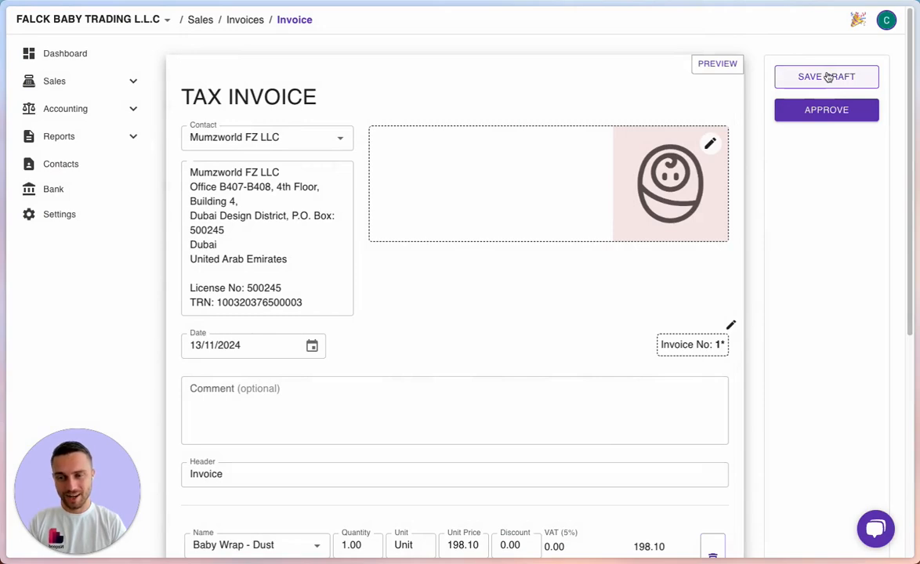
Approve invoice 1, email it to the customer, and return to the dashboard.
left_click(838, 115)
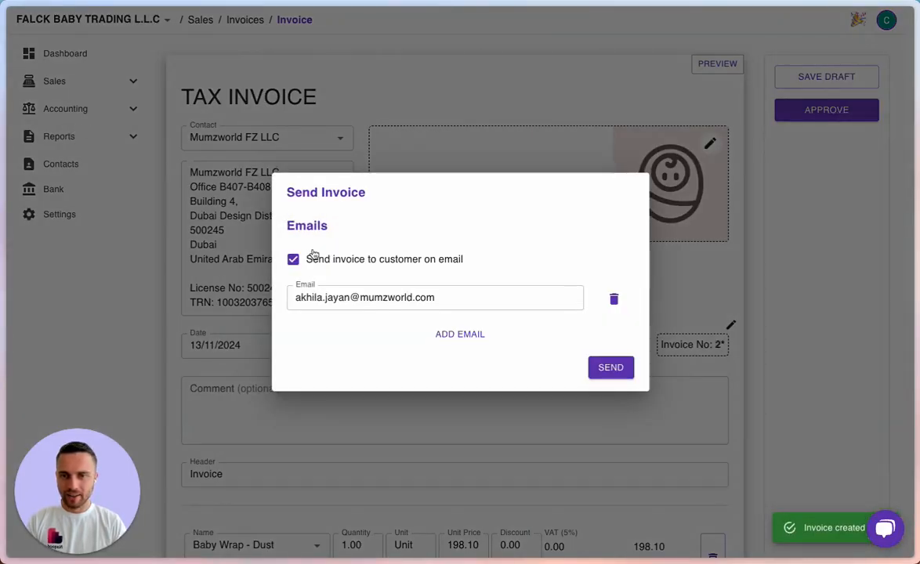
left_click(612, 372)
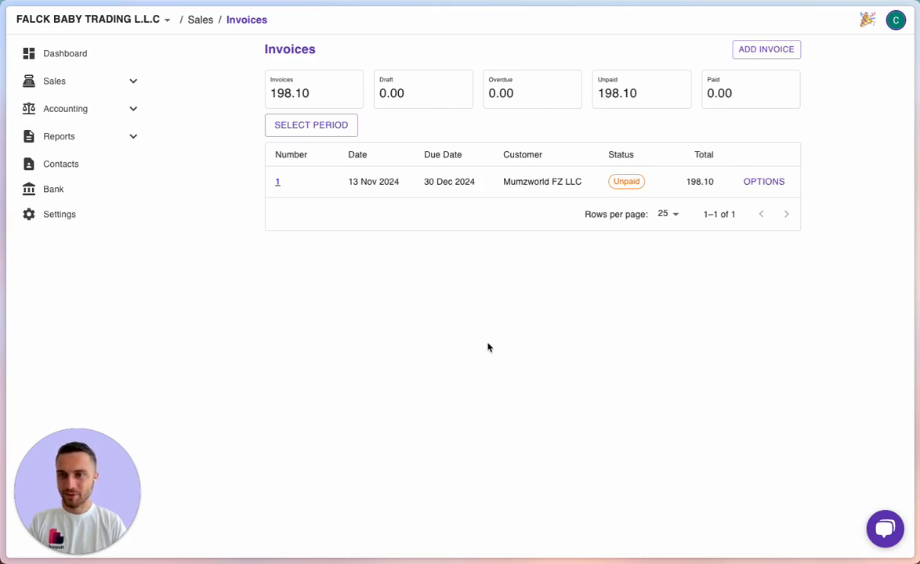
left_click(50, 54)
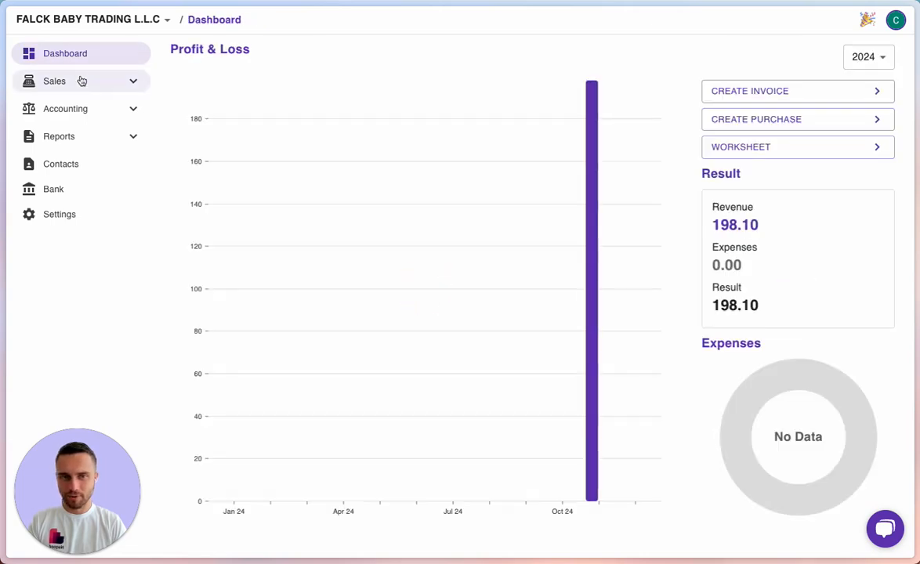